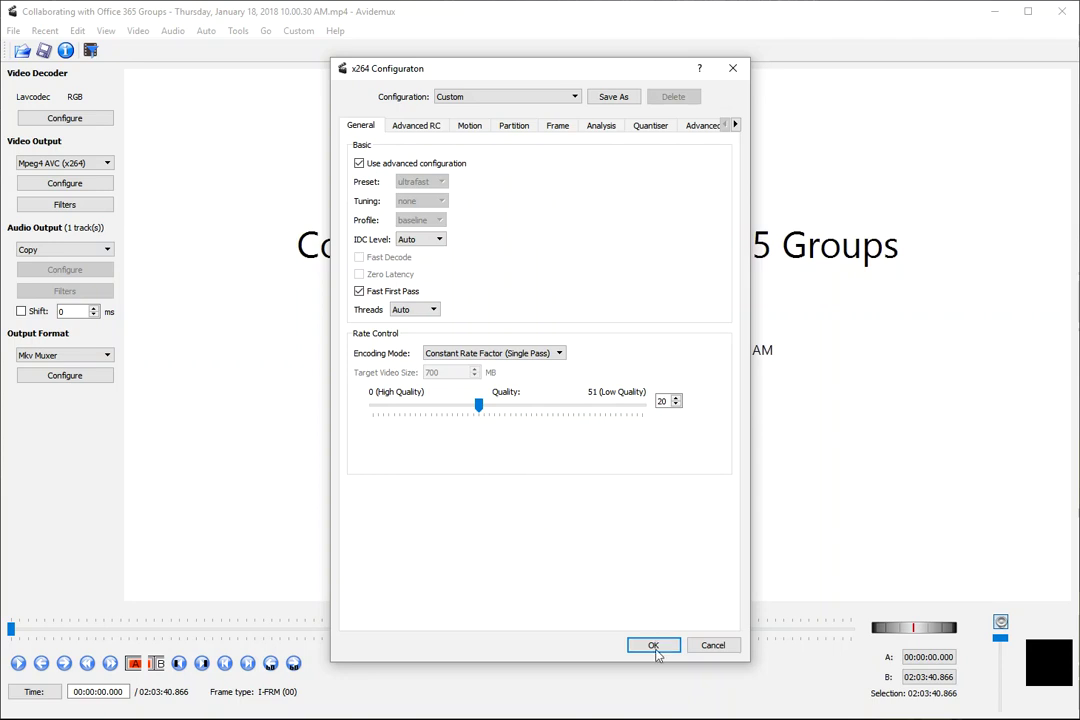
Discard the x264 encoder changes and bring up the Video Filter Manager
left_click(713, 645)
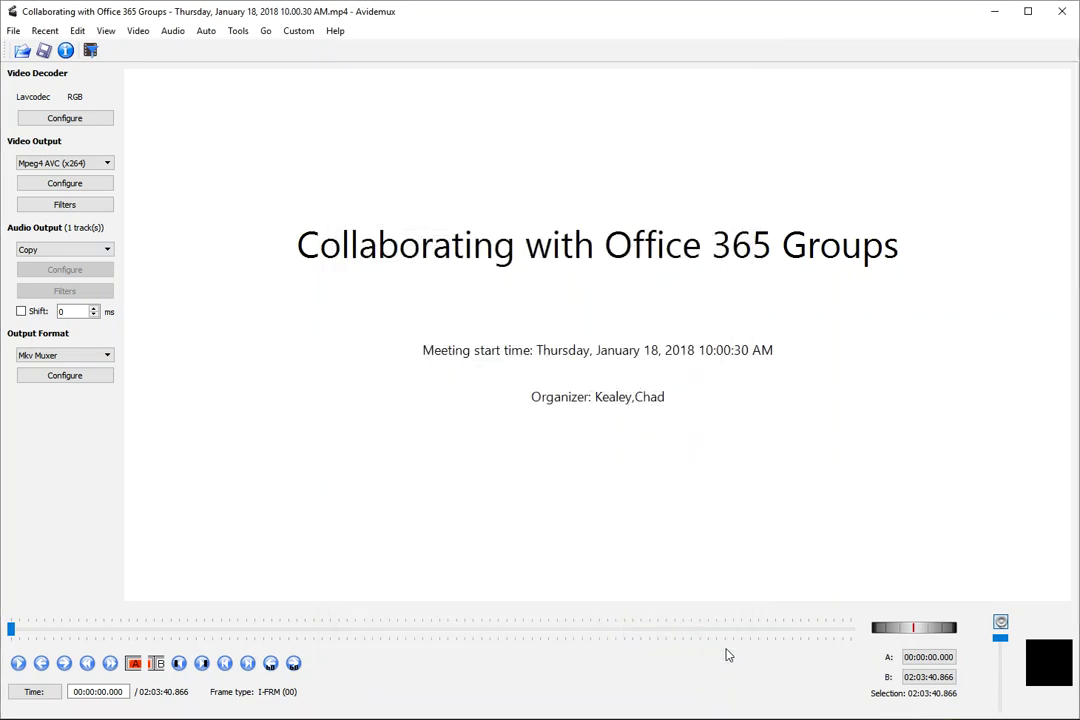
left_click(45, 208)
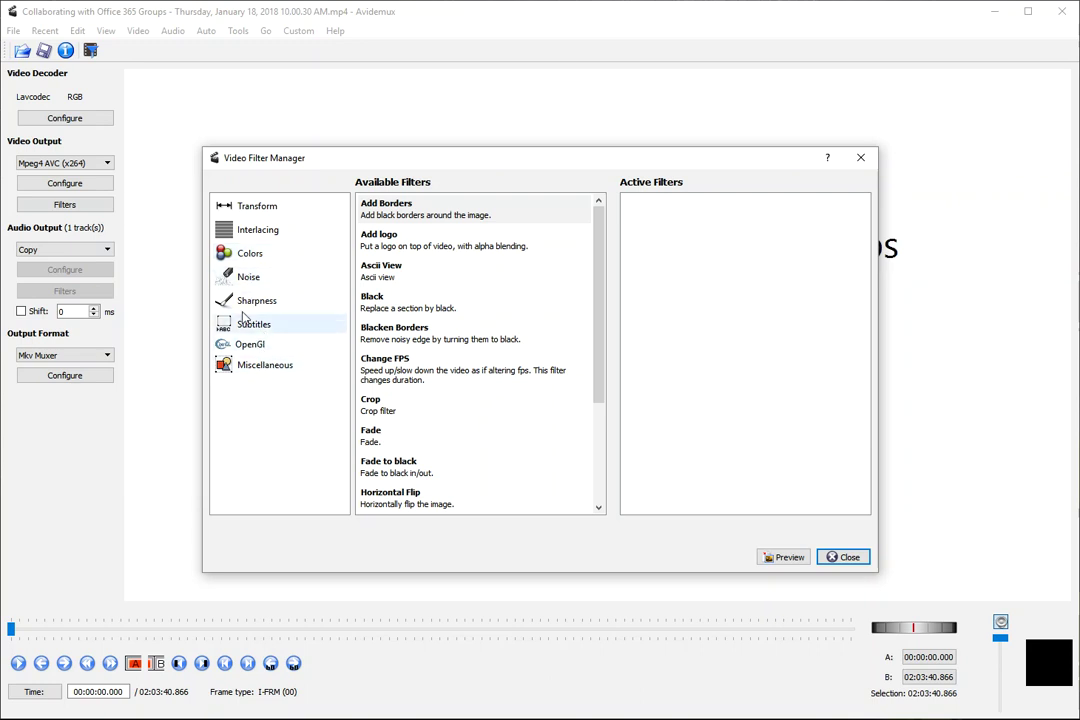
Browse the Interlacing and Colors filter lists, then show the Transform filters such as Add logo
left_click(276, 232)
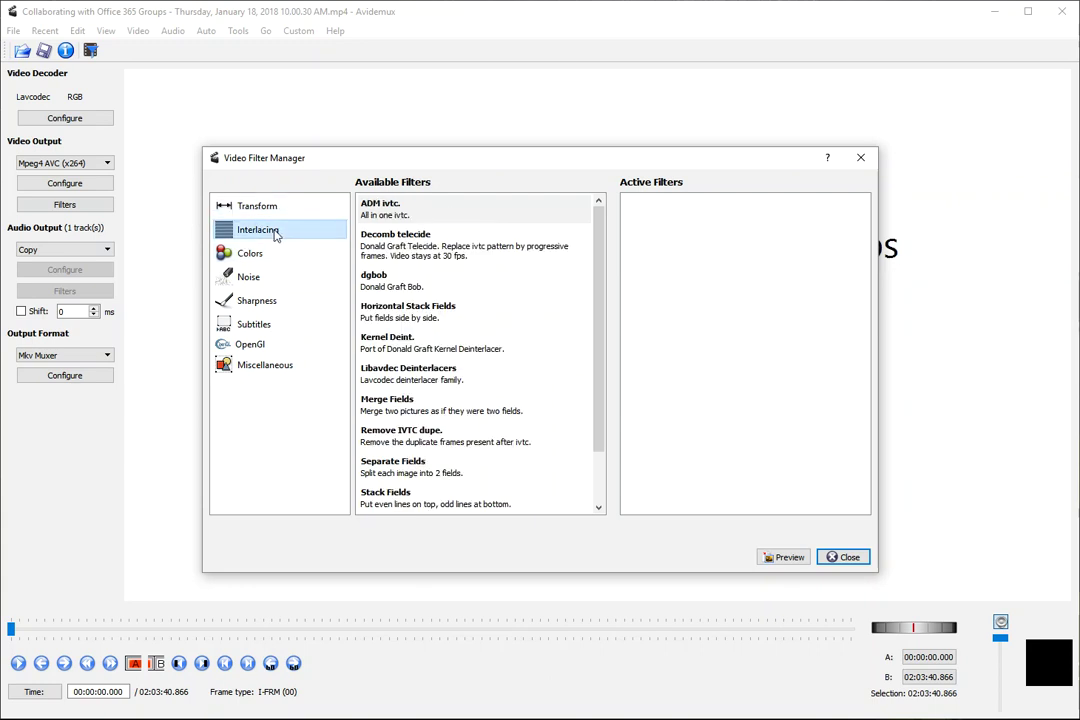
scroll(482, 434, "down", 1)
scroll(481, 432, "up", 1)
left_click(252, 258)
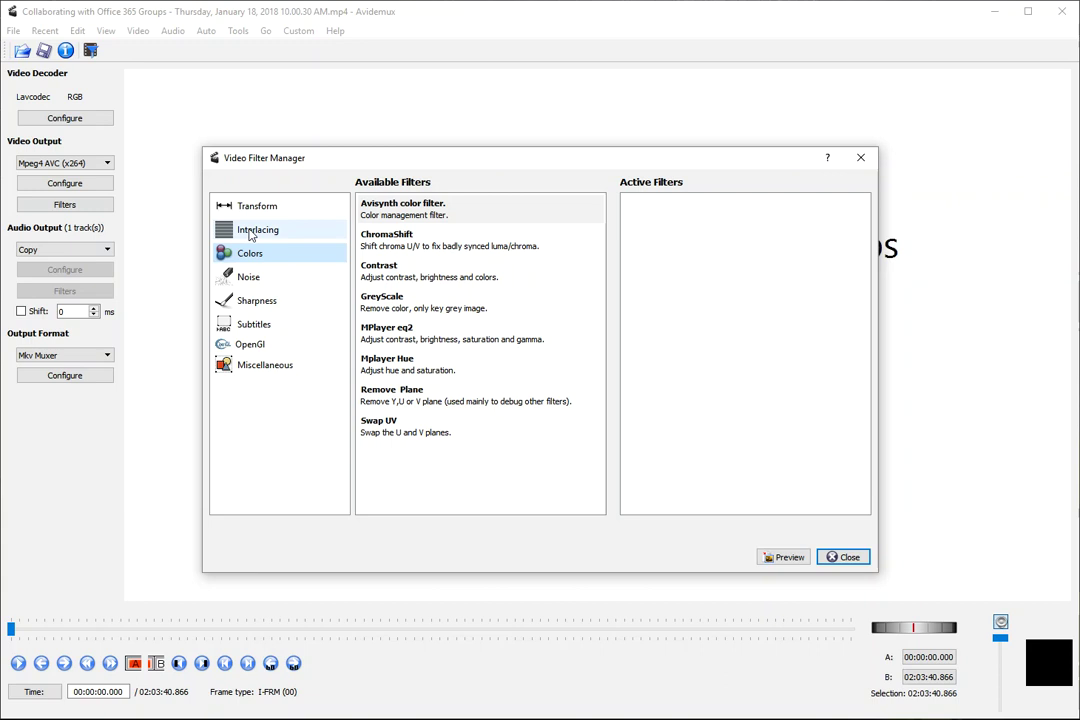
left_click(251, 233)
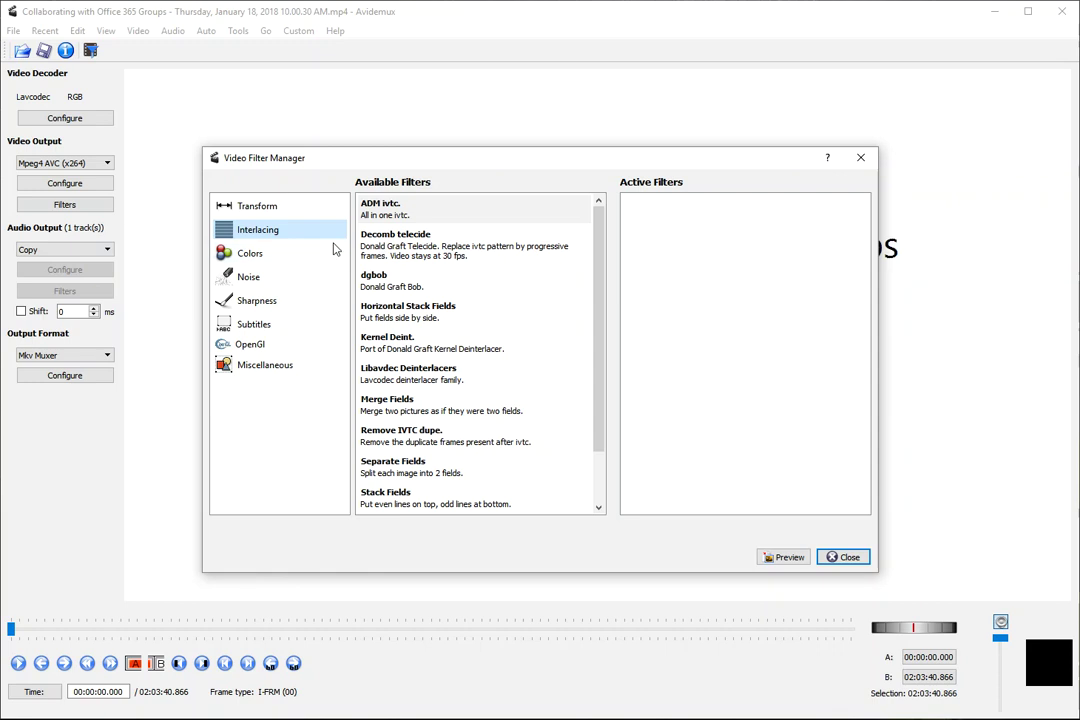
left_click(266, 211)
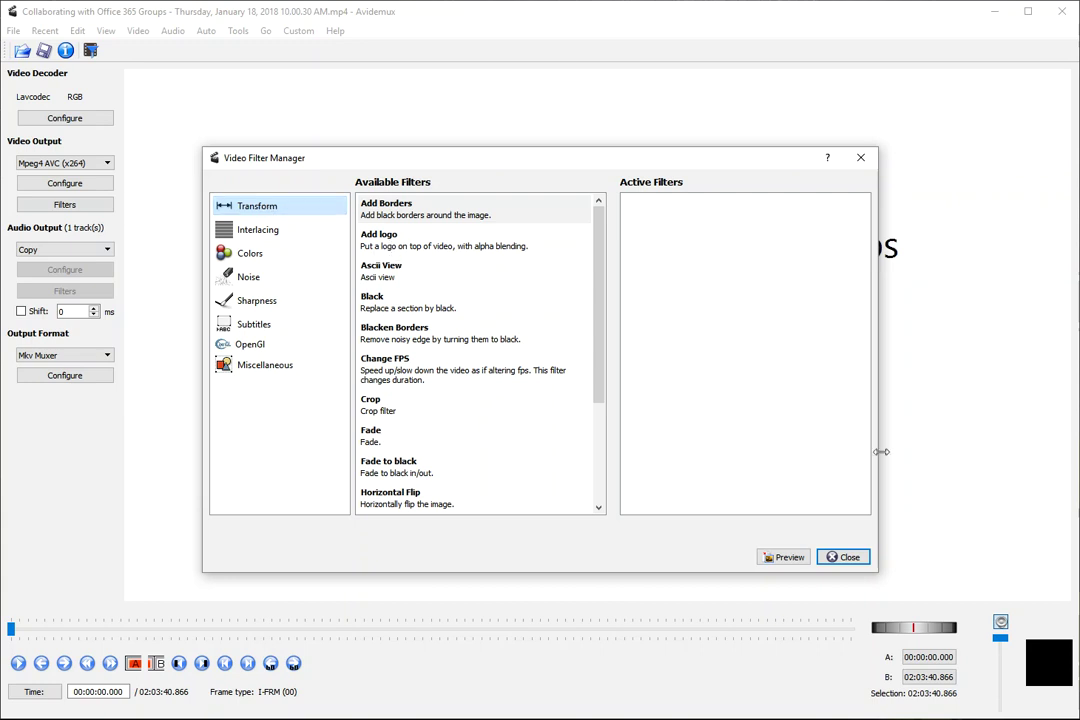
left_click(382, 243)
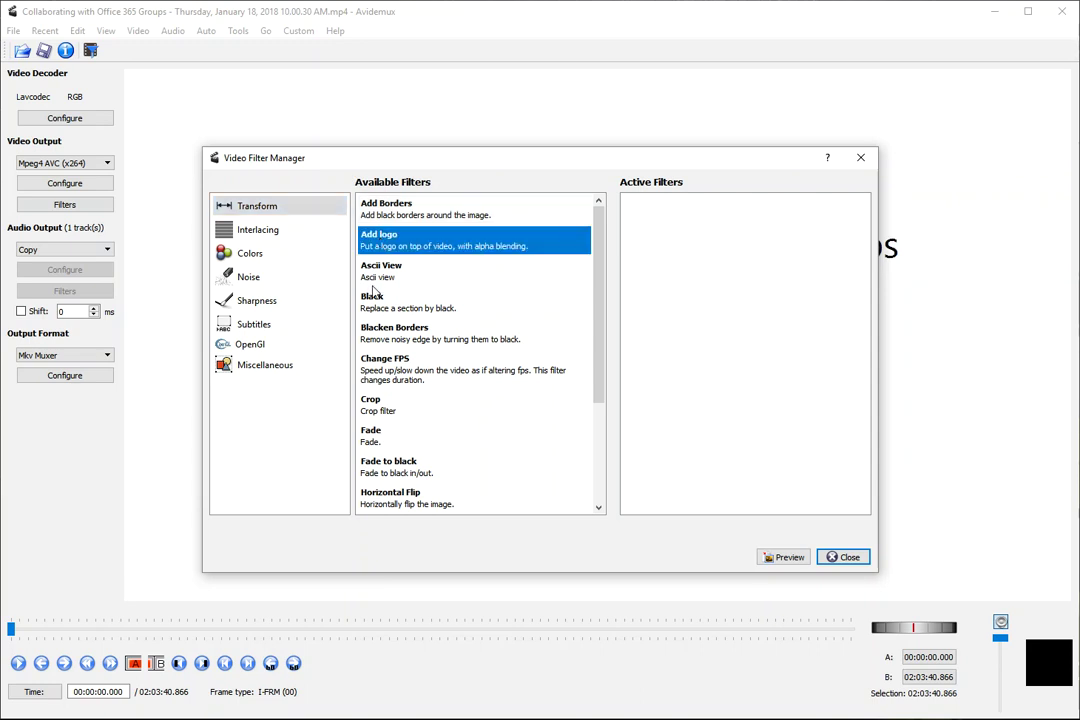
Add a Crop filter with margins Left 138, Top 66, Right 154, Bottom 56 (988x598)
left_click(373, 419)
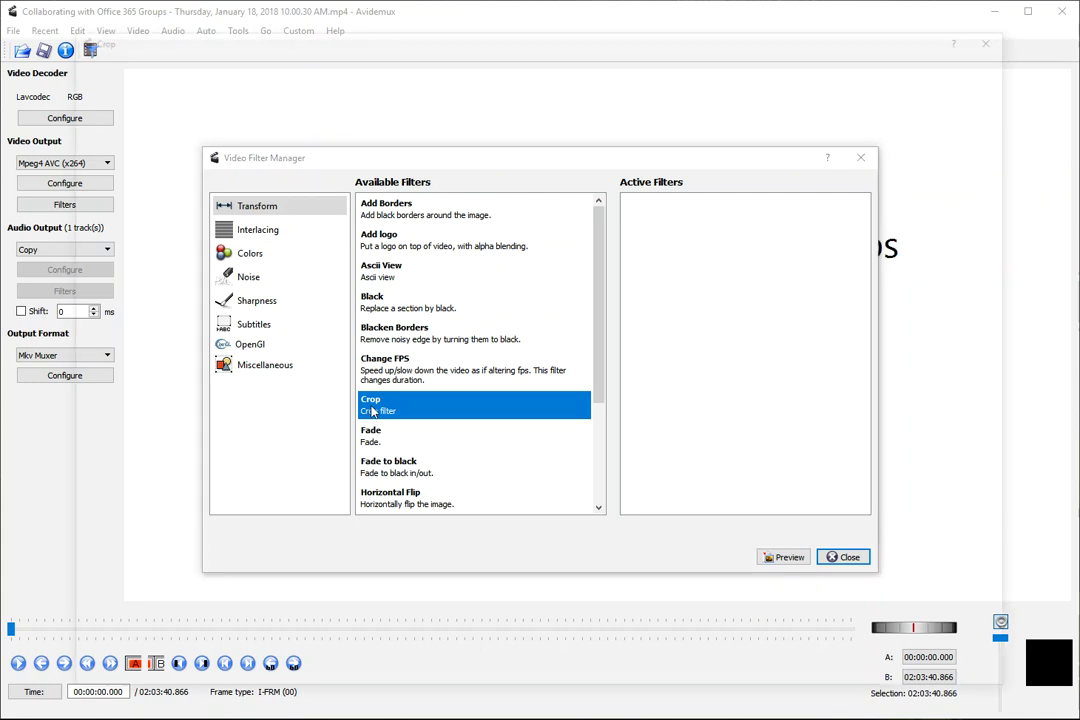
double_click(372, 412)
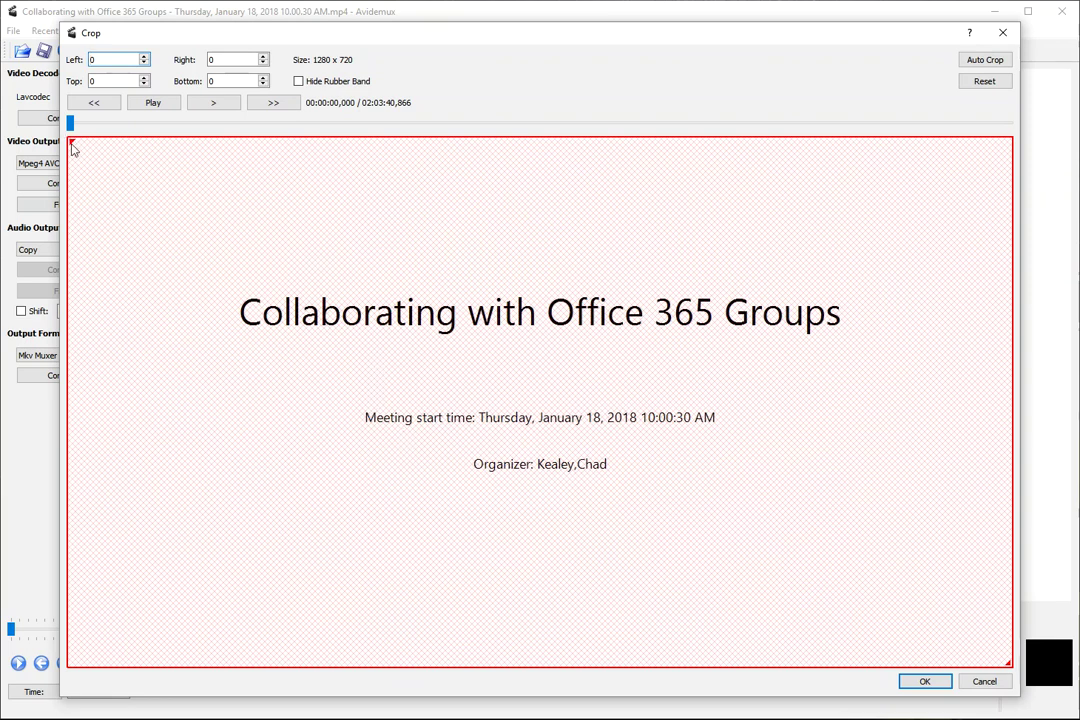
left_click_drag(72, 141, 117, 201)
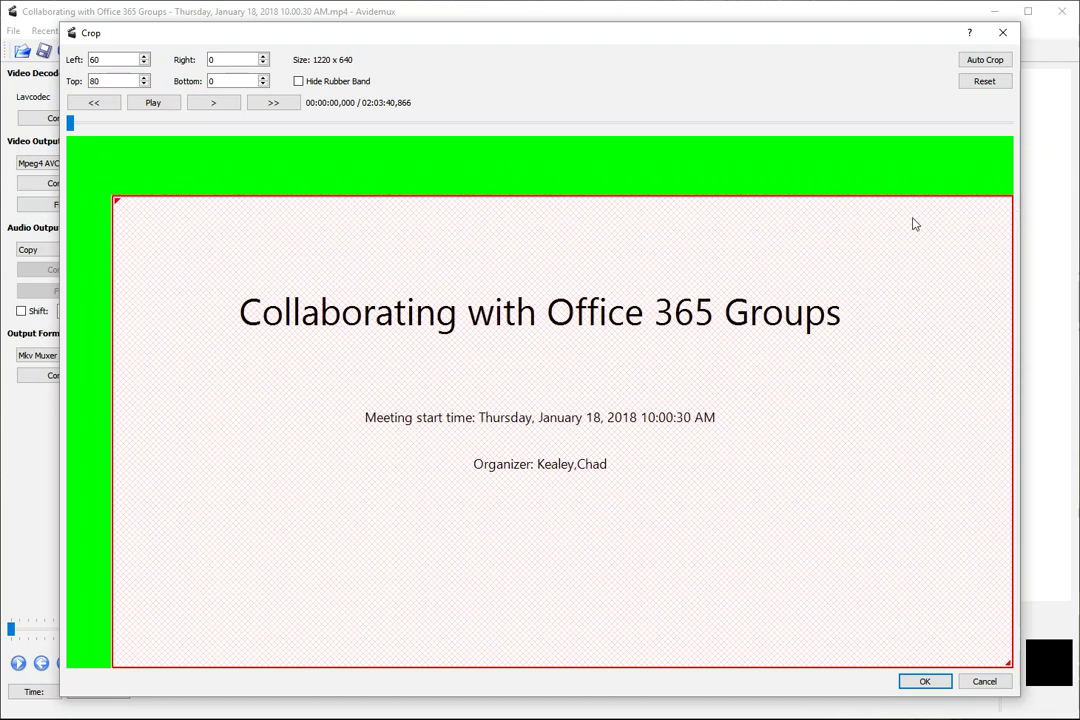
left_click_drag(114, 198, 170, 187)
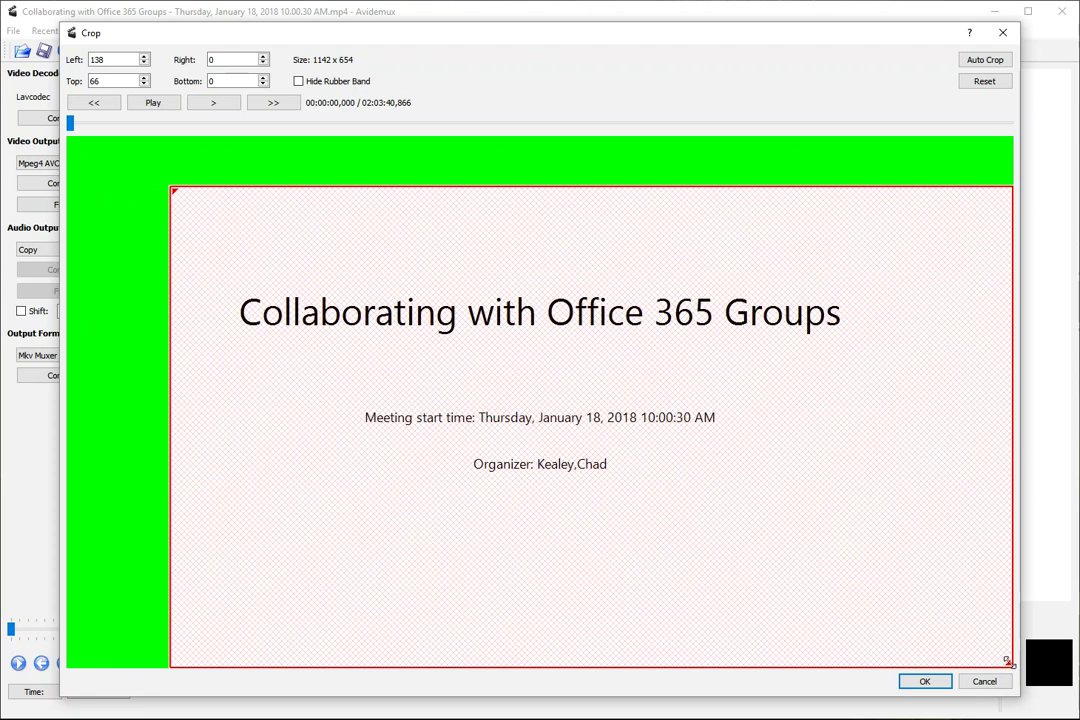
left_click_drag(1005, 662, 892, 622)
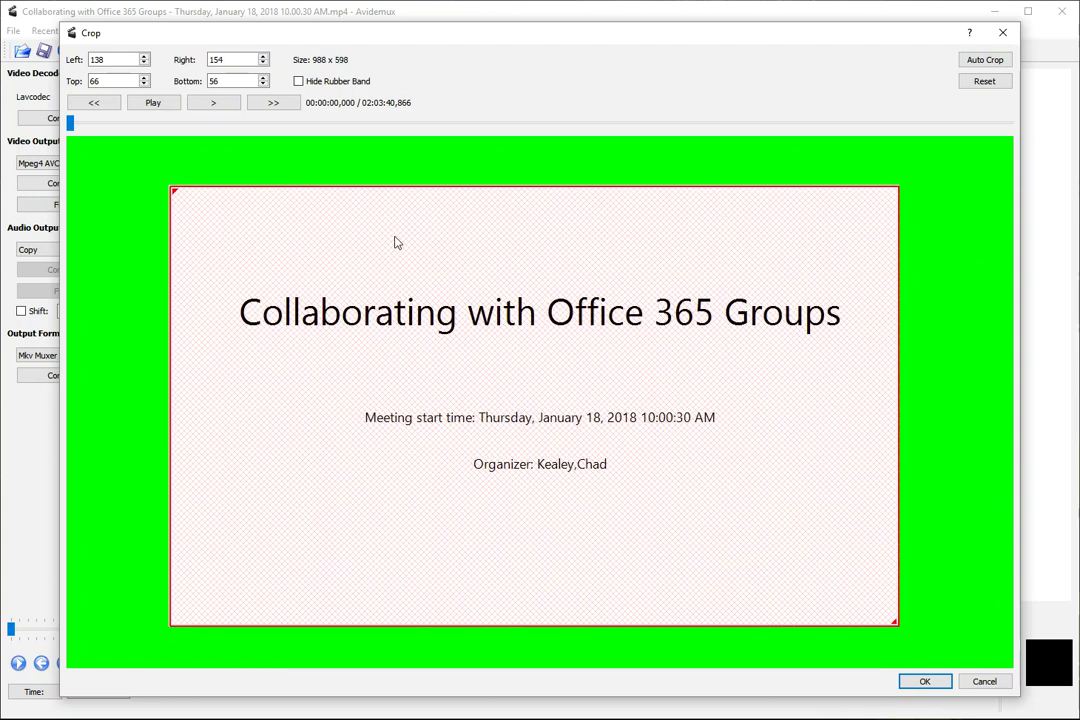
Adjust the crop margins to Left 128, Top 70, Right 128, Bottom 36 for 1024x614
left_click_drag(174, 197, 184, 215)
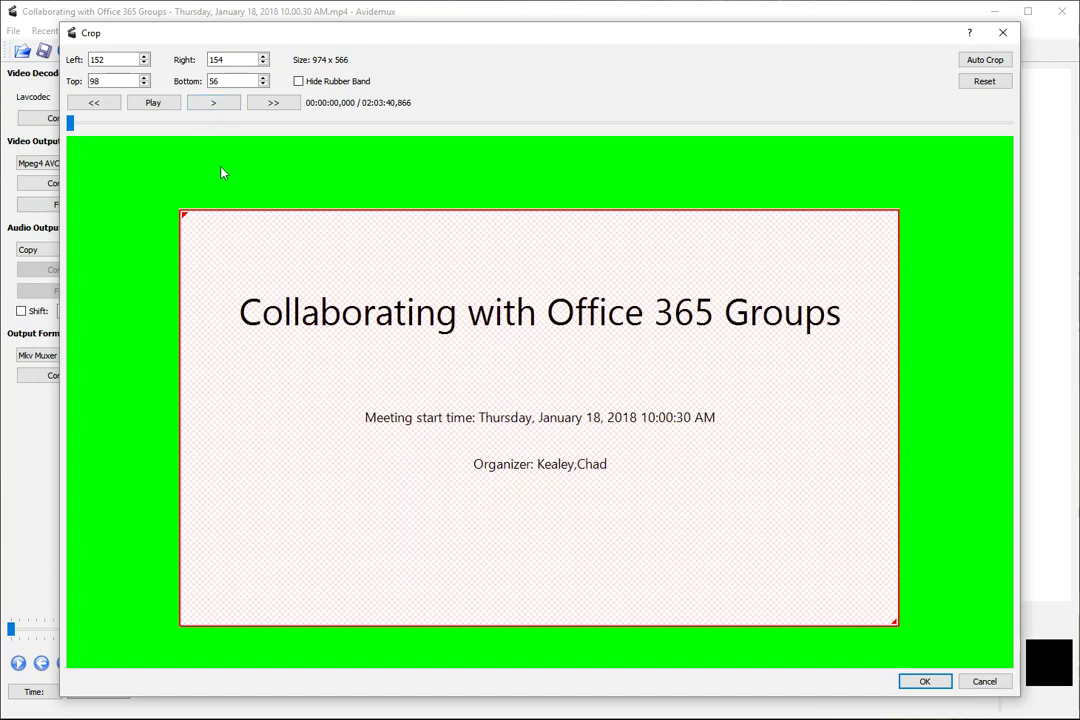
left_click_drag(184, 214, 165, 192)
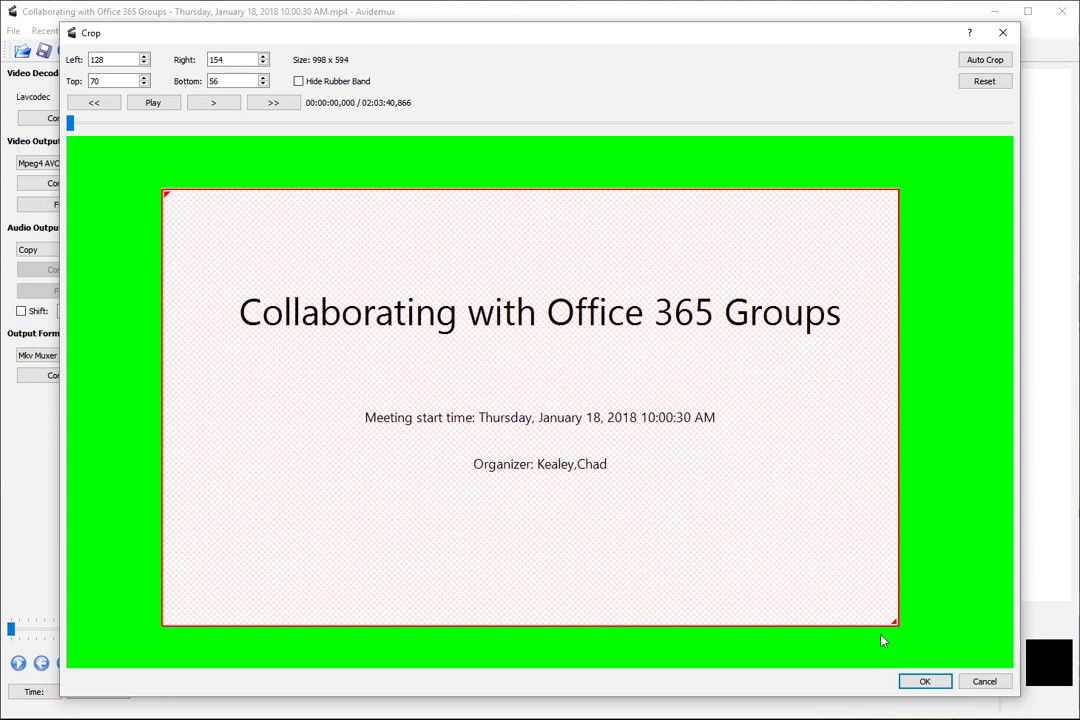
left_click_drag(893, 621, 910, 634)
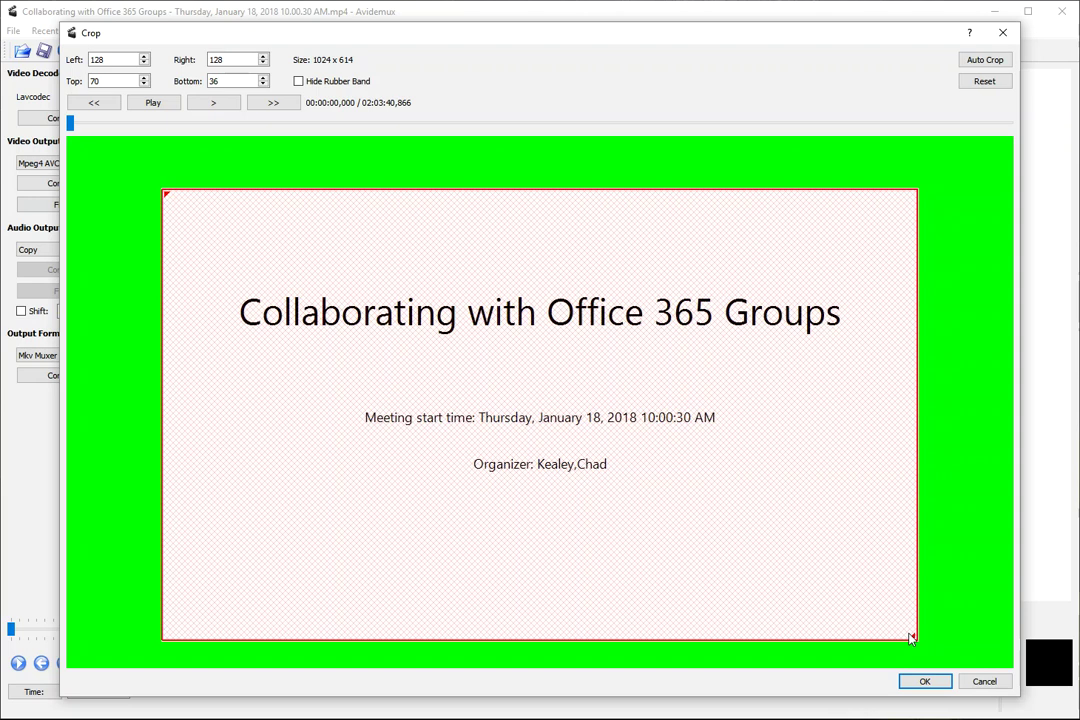
Apply the Crop filter and check that Crop is listed under Active Filters
left_click(918, 684)
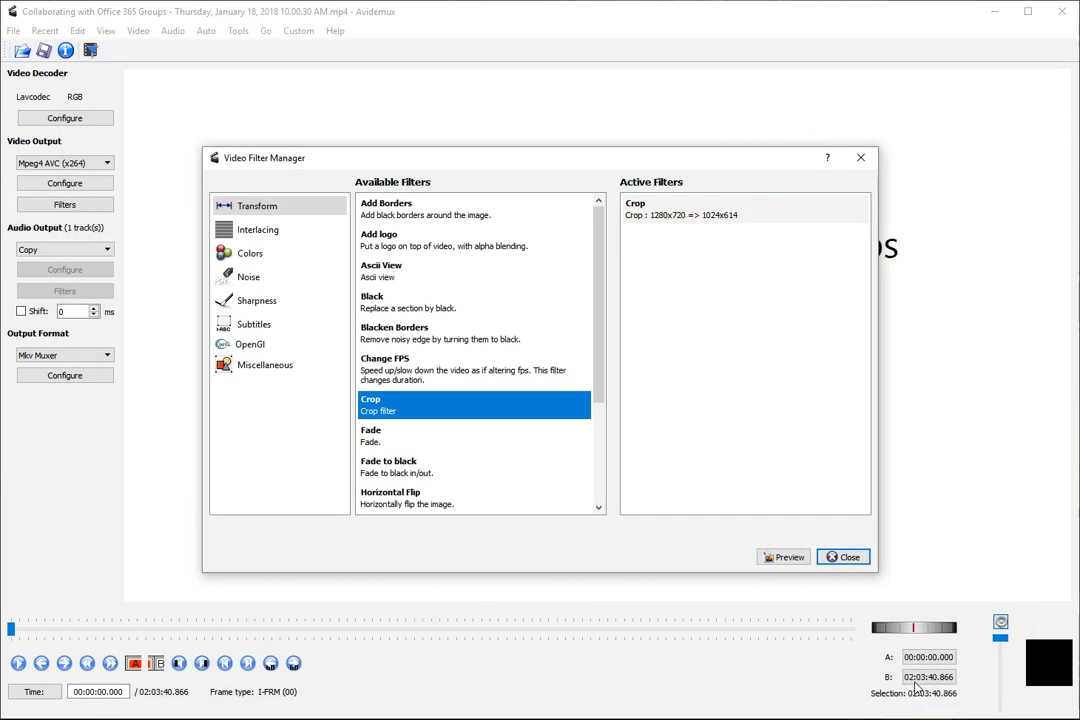
left_click(843, 558)
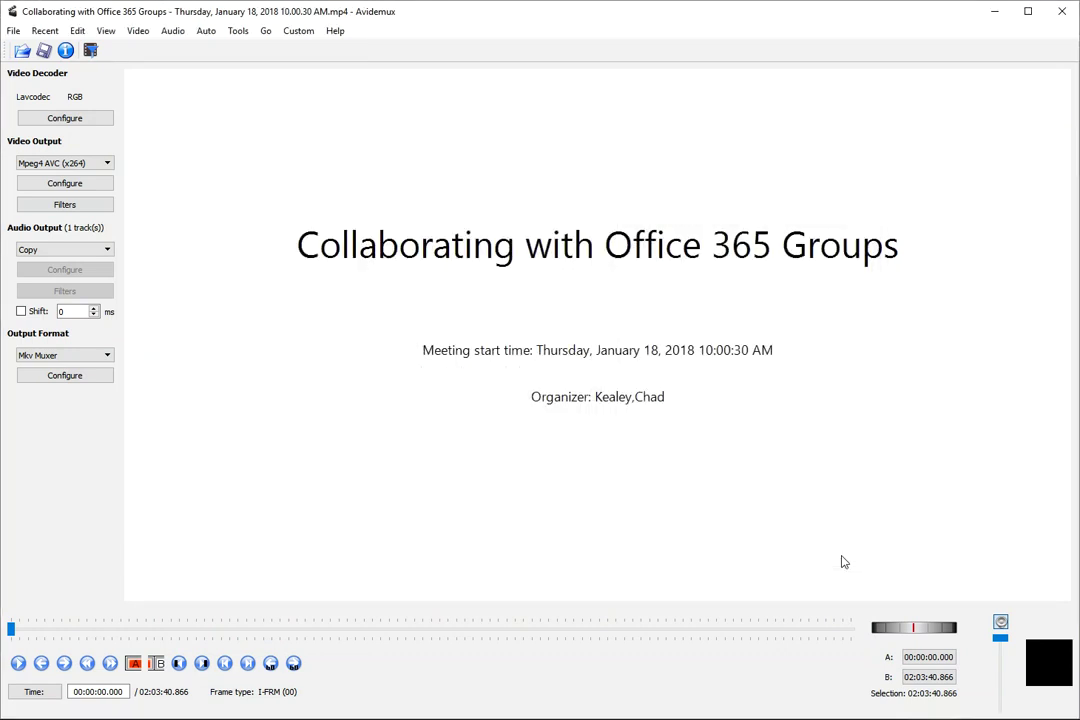
left_click(46, 205)
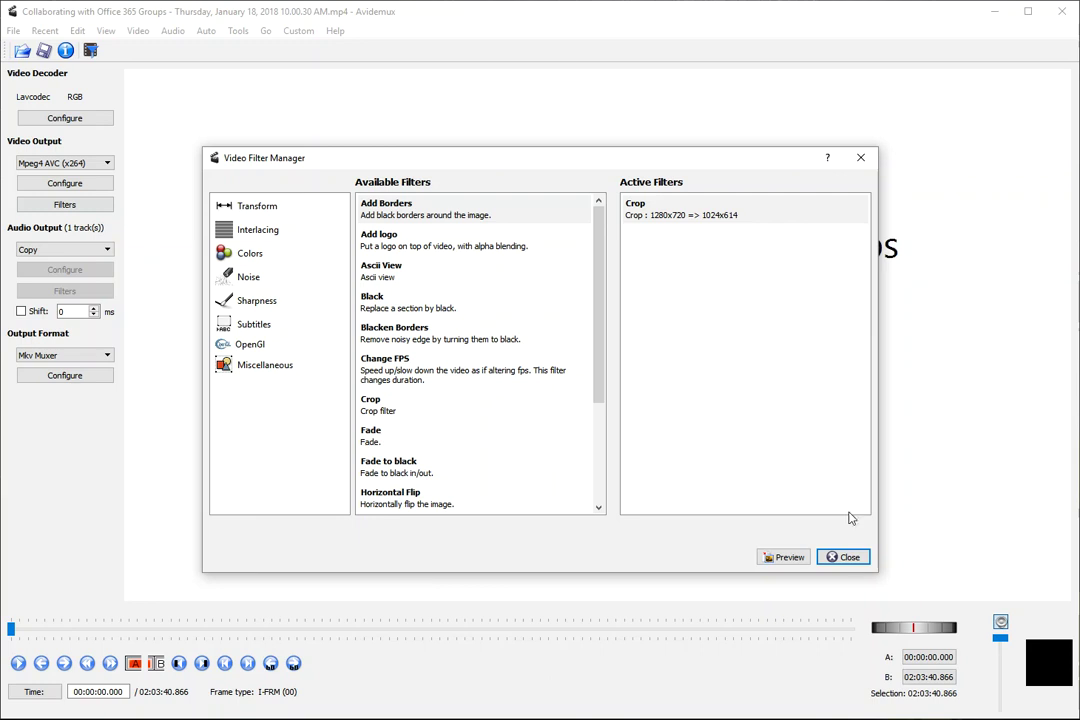
Leave the filter manager and bring up the save dialog for the output video
left_click(843, 557)
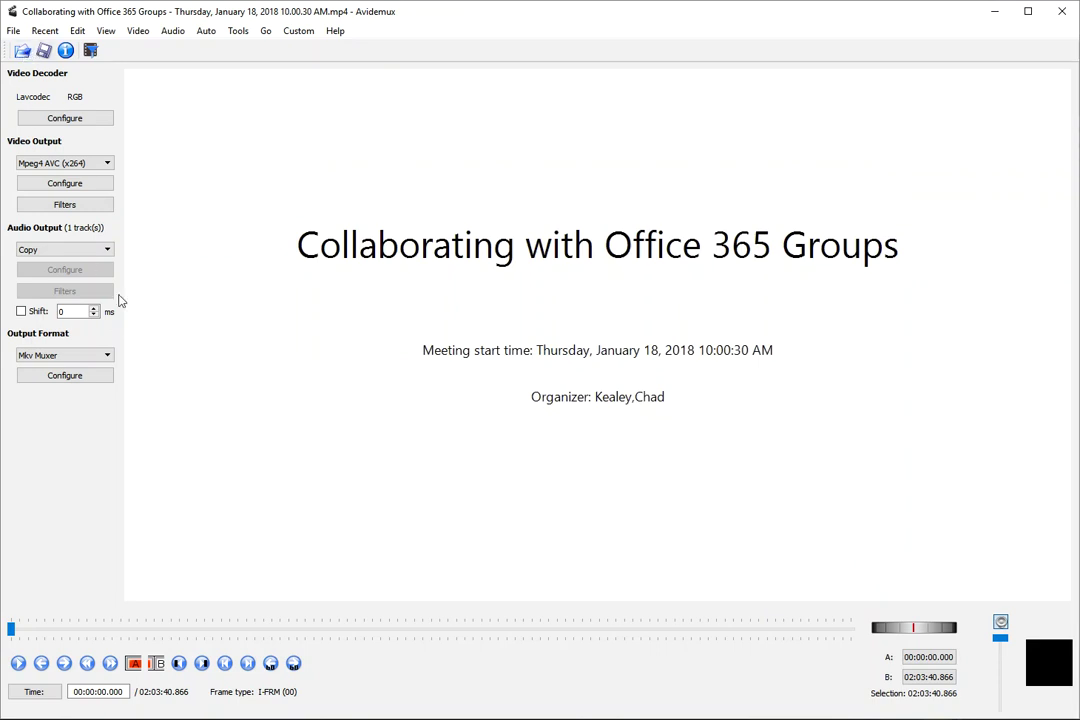
left_click(43, 50)
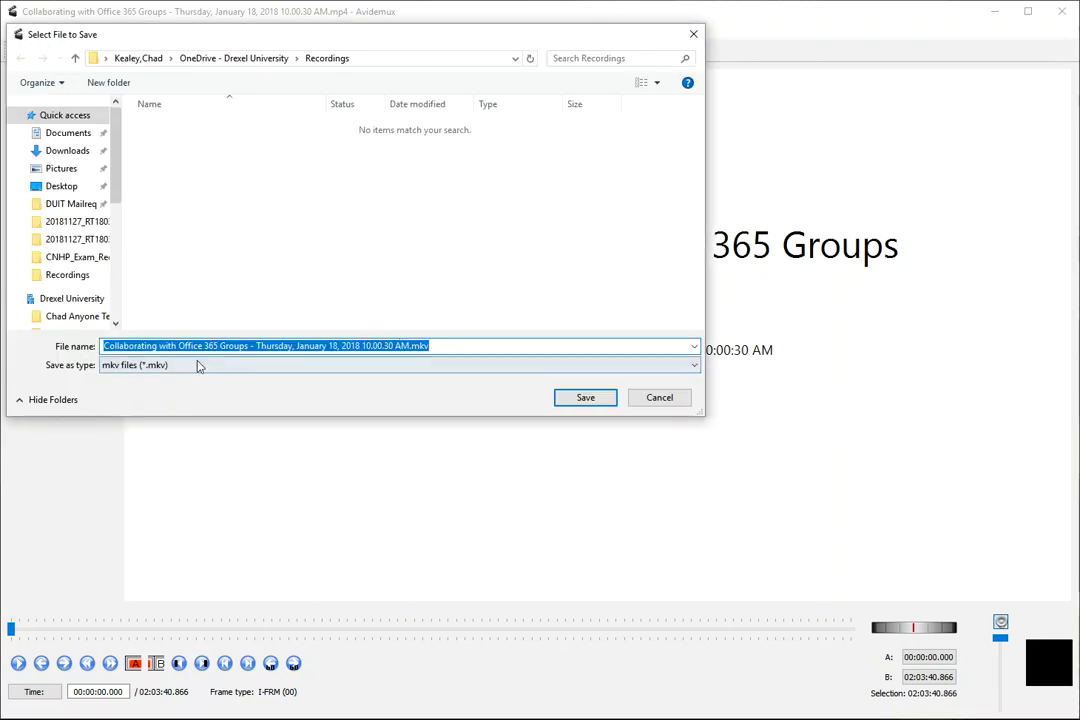
Switch the output format to MP4 Muxer and reopen the save dialog with an .mp4 name
left_click(678, 402)
left_click(52, 356)
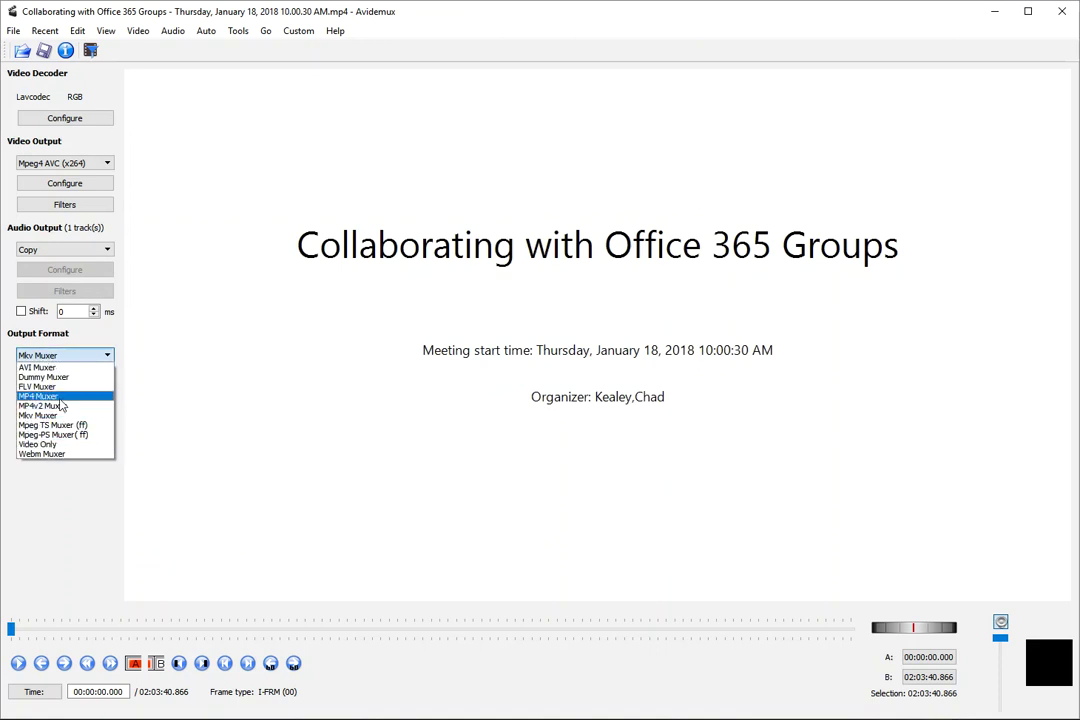
left_click(40, 396)
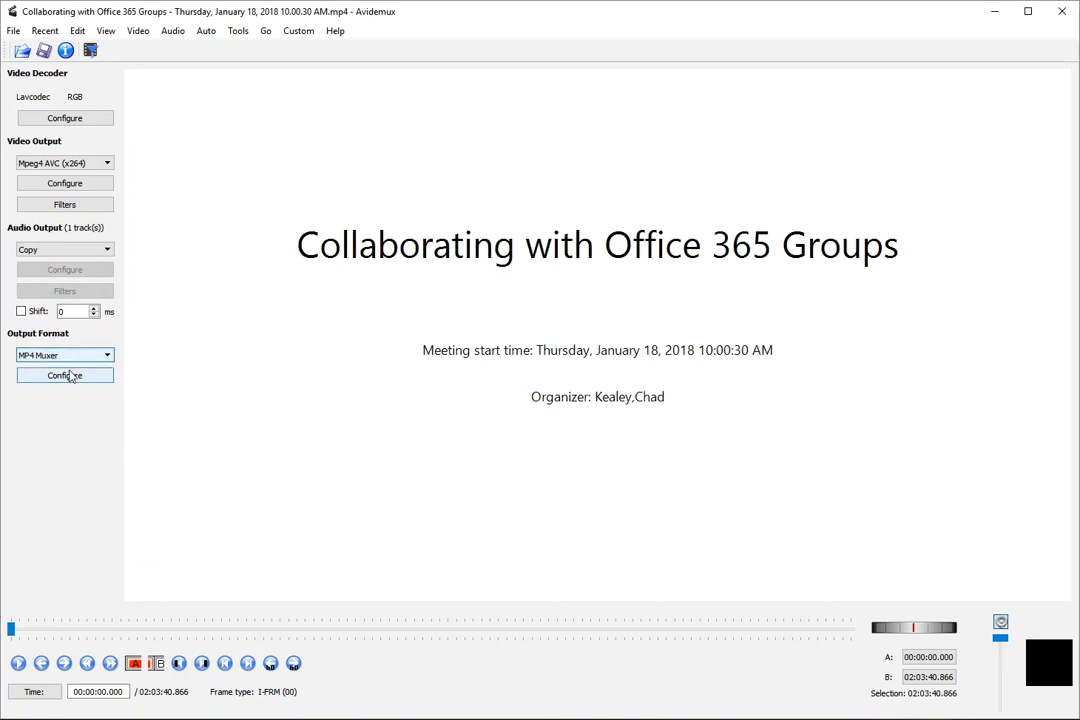
left_click(43, 52)
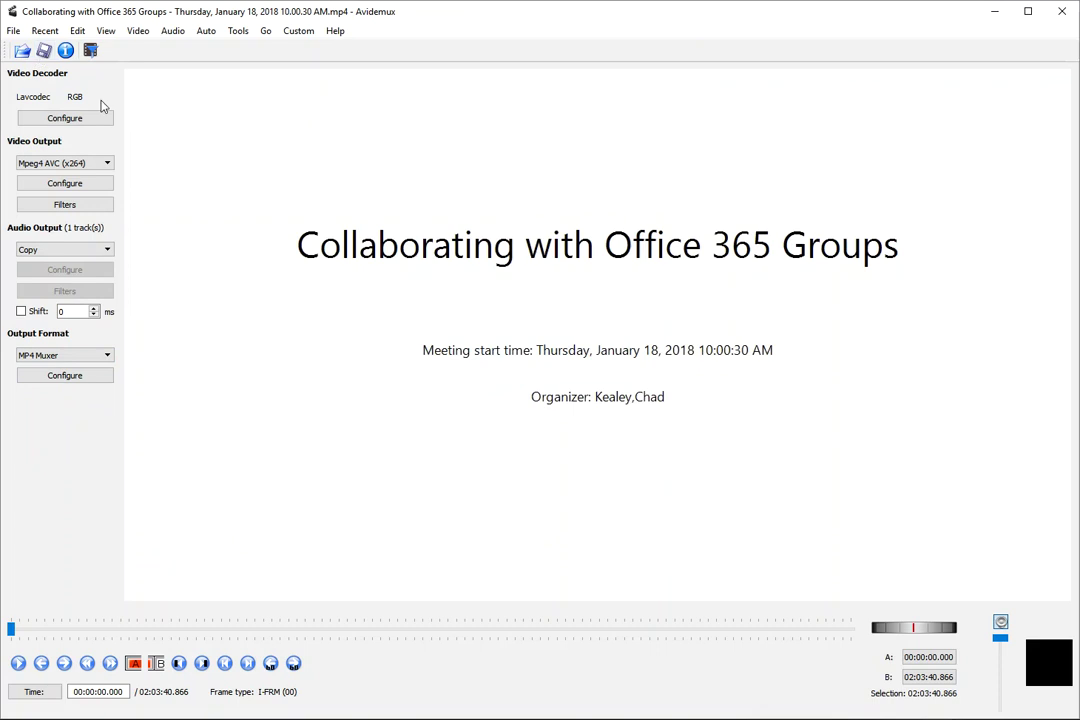
left_click(423, 345)
Save the output as CROPPING_TEST1.mp4 and start encoding
left_click_drag(428, 345, 73, 350)
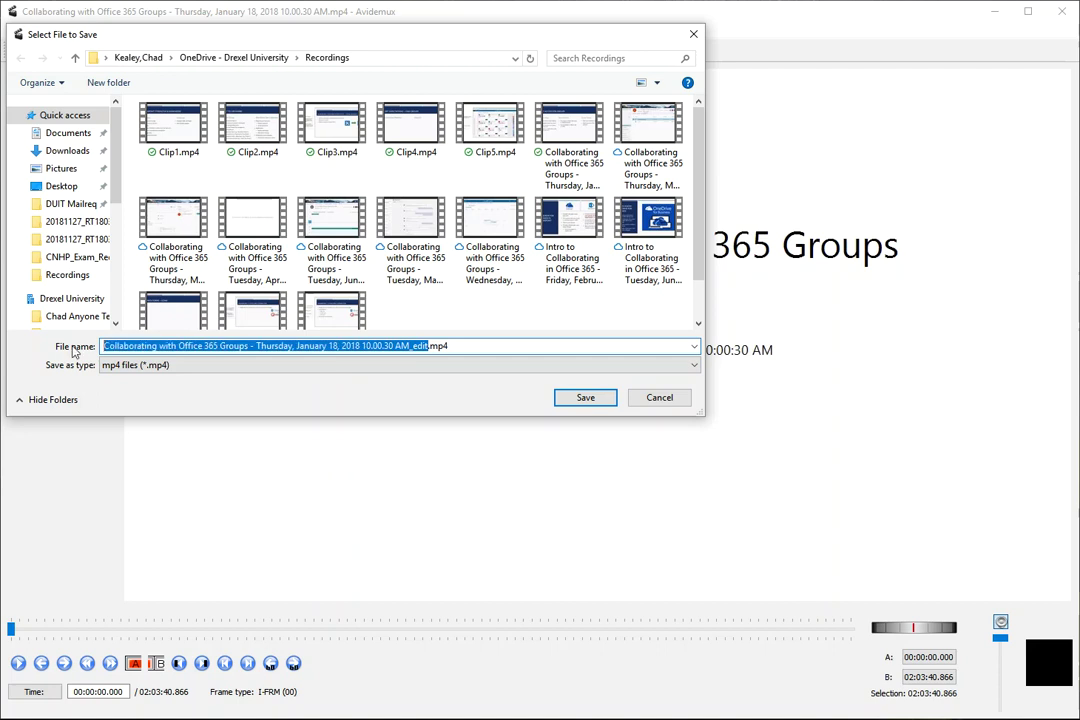
type("CROPPING")
key("BackSpace")
type("_TEST")
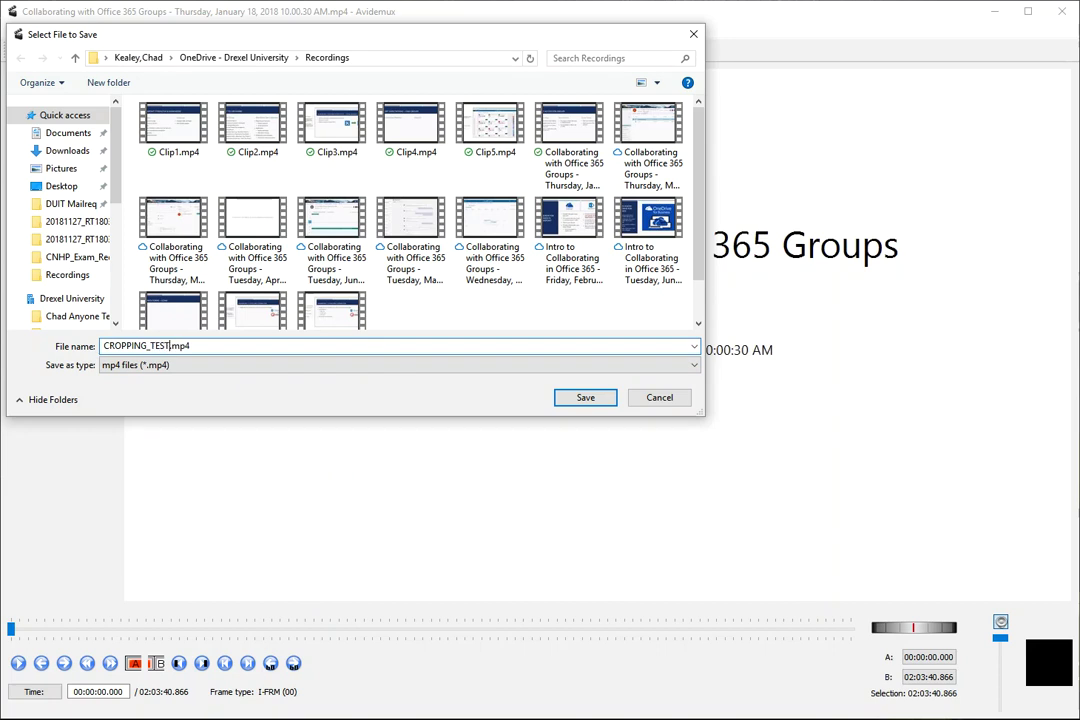
type("_1")
key("BackSpace")
key("BackSpace")
type("1")
key("Return")
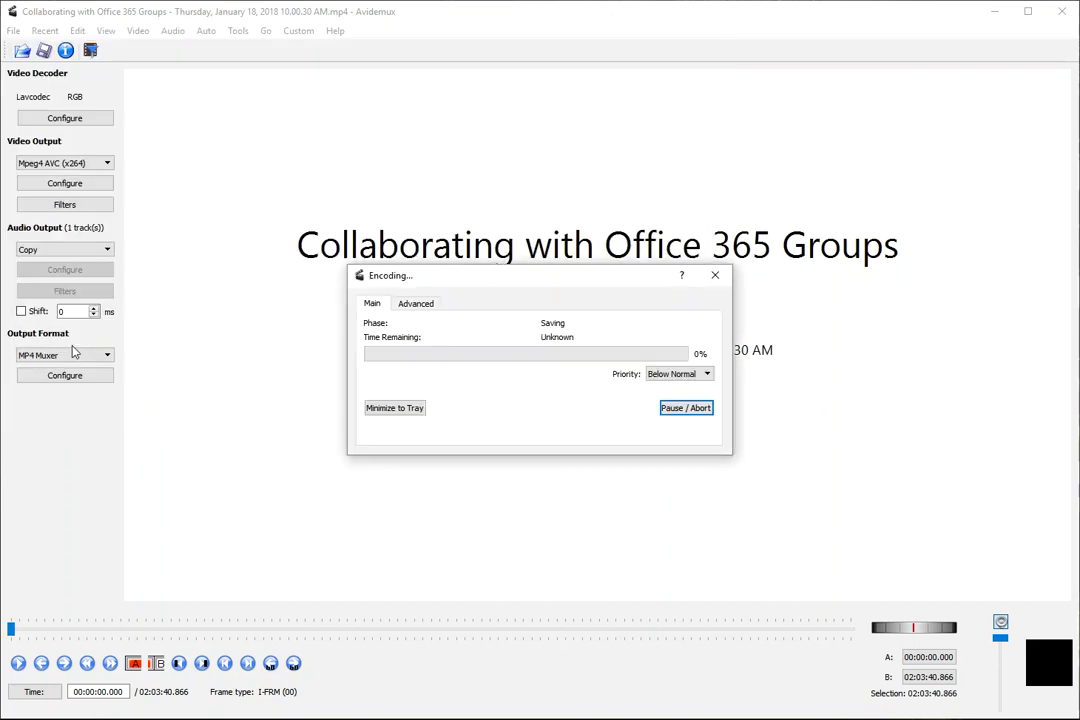